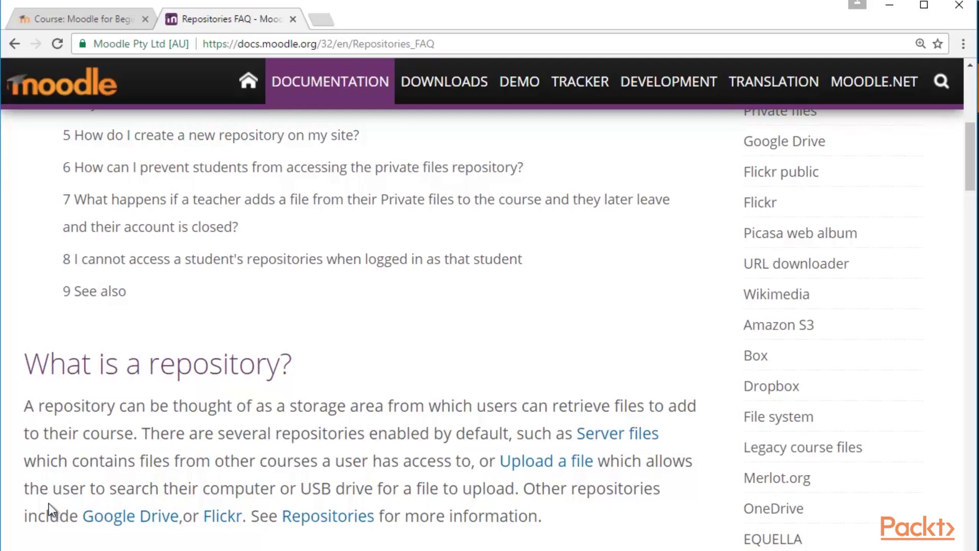
- Switch back to the 'Course: Moodle for Beginners' tab showing the Section 3 course page
left_click(23, 20)
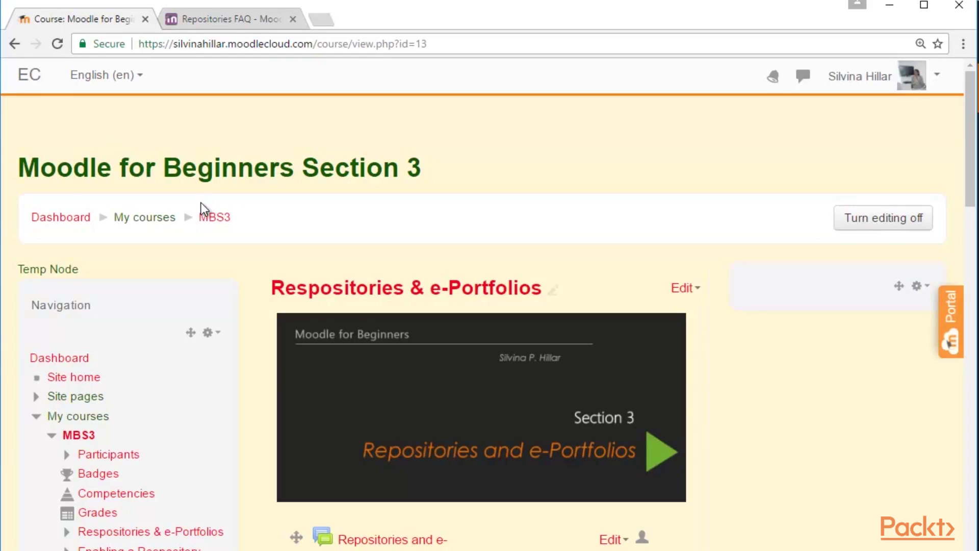
- Go through Site administration > Plugins > Repositories to the Manage repositories page
scroll(199, 204, "down", 10)
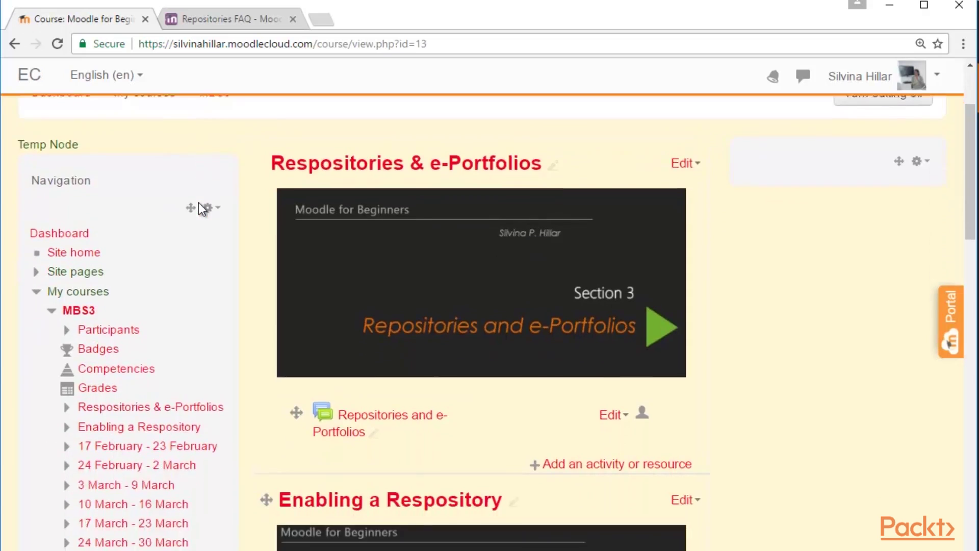
scroll(199, 209, "down", 6)
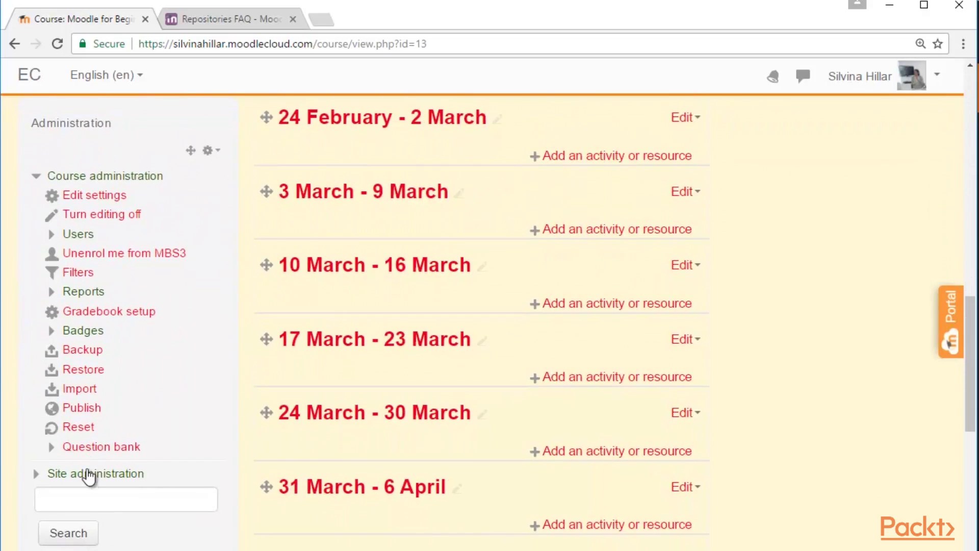
left_click(88, 474)
scroll(110, 433, "down", 5)
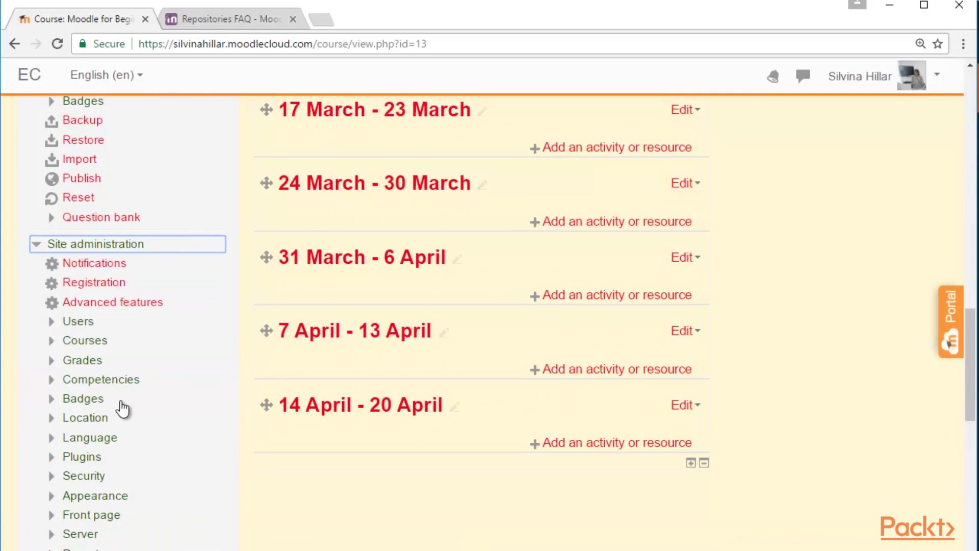
scroll(122, 406, "down", 3)
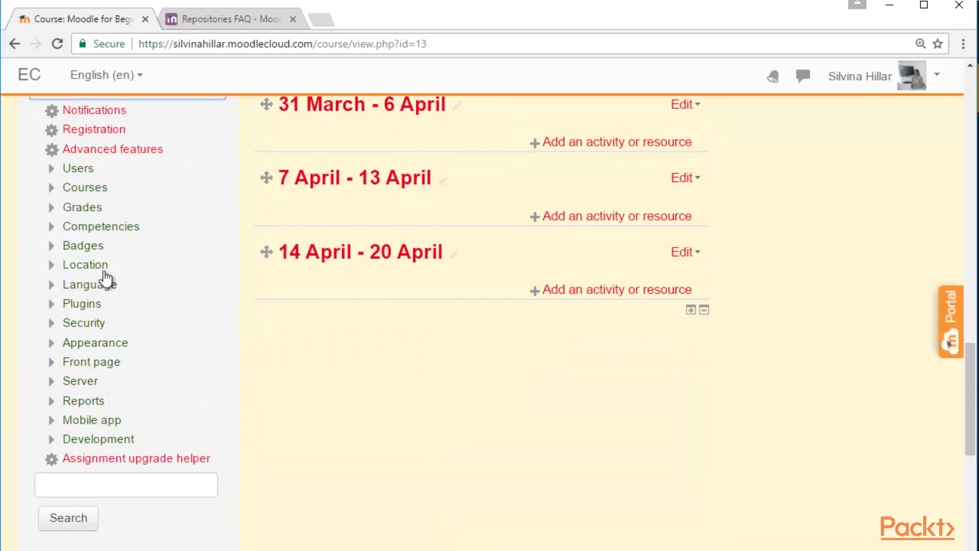
left_click(81, 303)
scroll(91, 306, "down", 5)
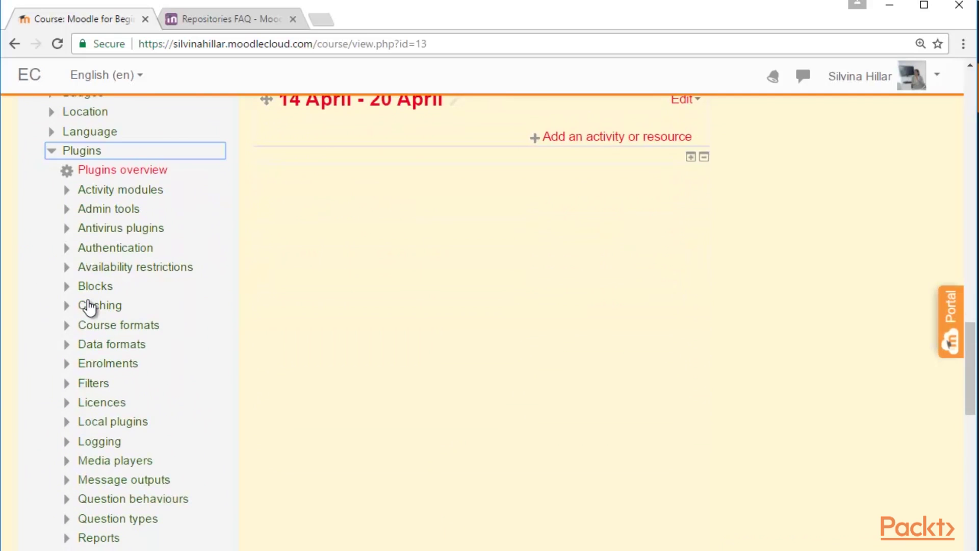
left_click(130, 480)
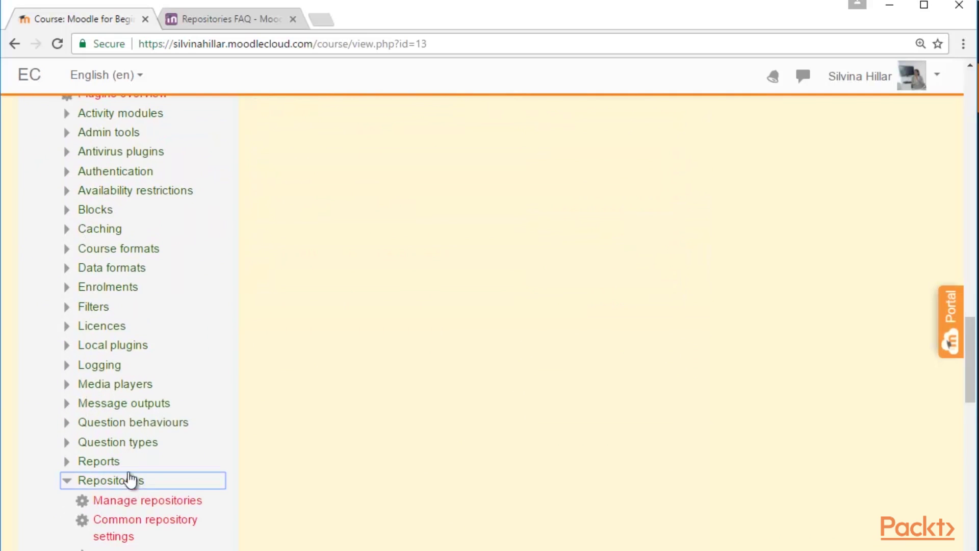
scroll(148, 443, "down", 3)
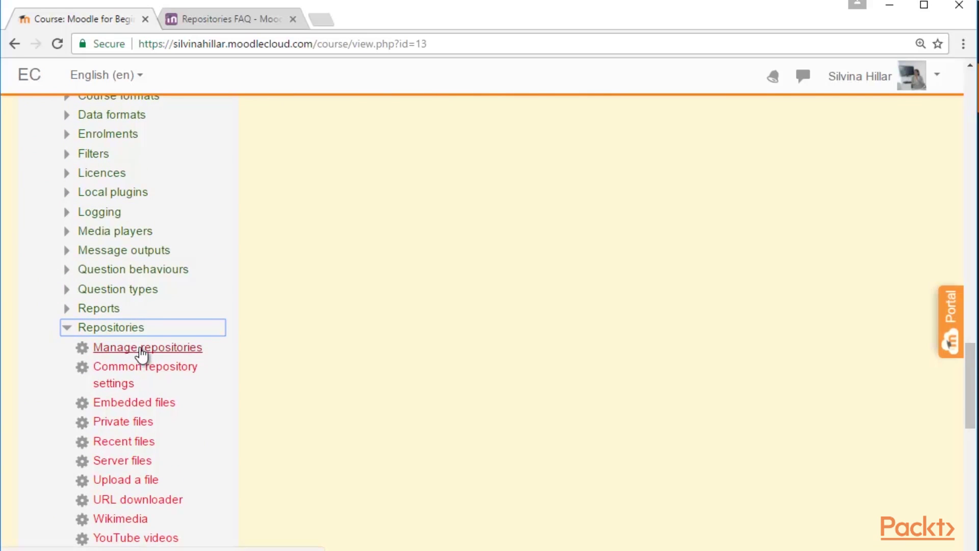
left_click(142, 352)
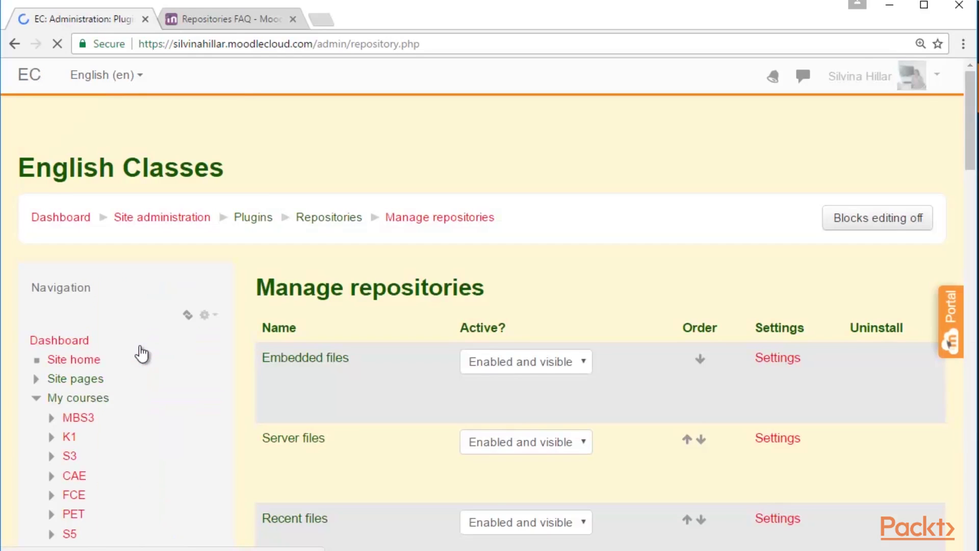
- Scroll the repositories table to find the Google Drive row, currently Disabled
scroll(375, 365, "down", 6)
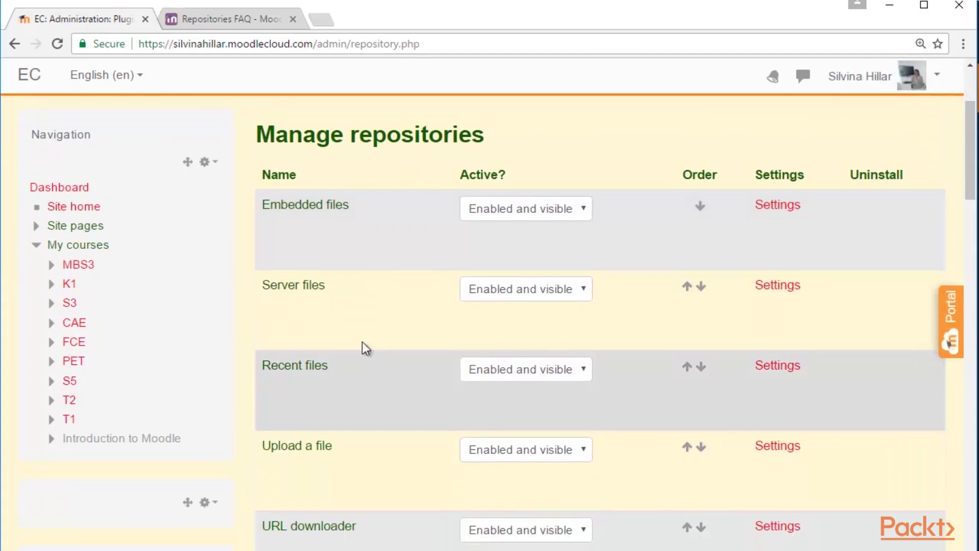
scroll(384, 320, "down", 1)
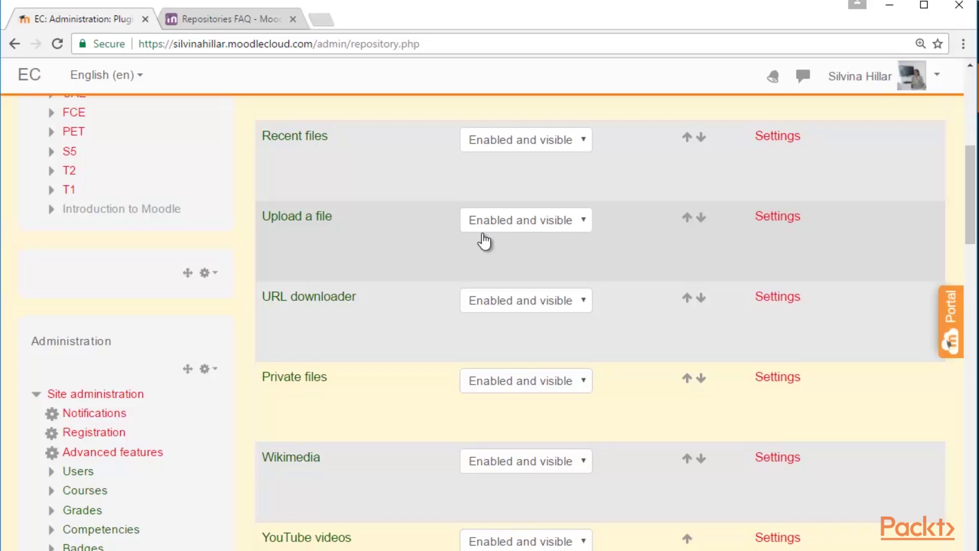
scroll(399, 273, "down", 2)
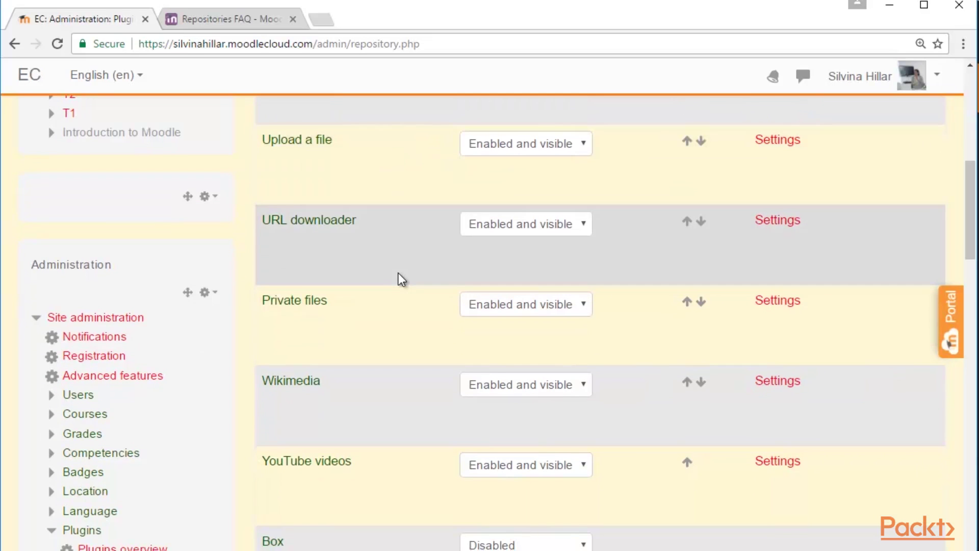
scroll(387, 278, "down", 8)
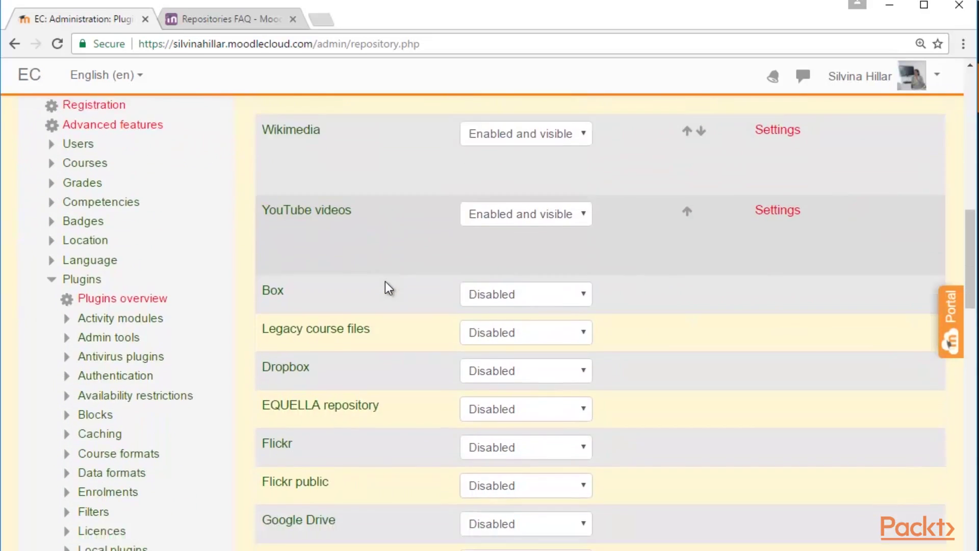
scroll(334, 383, "down", 4)
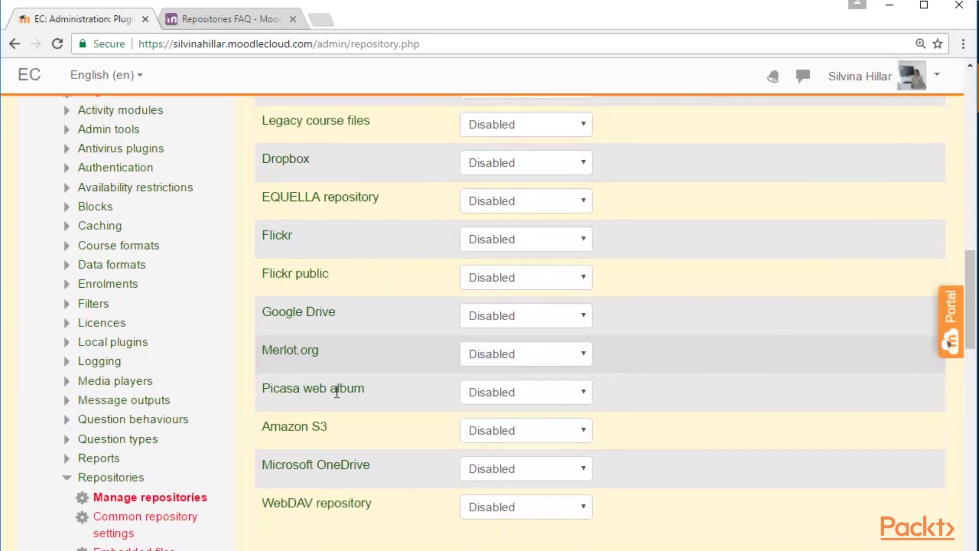
scroll(359, 267, "up", 4)
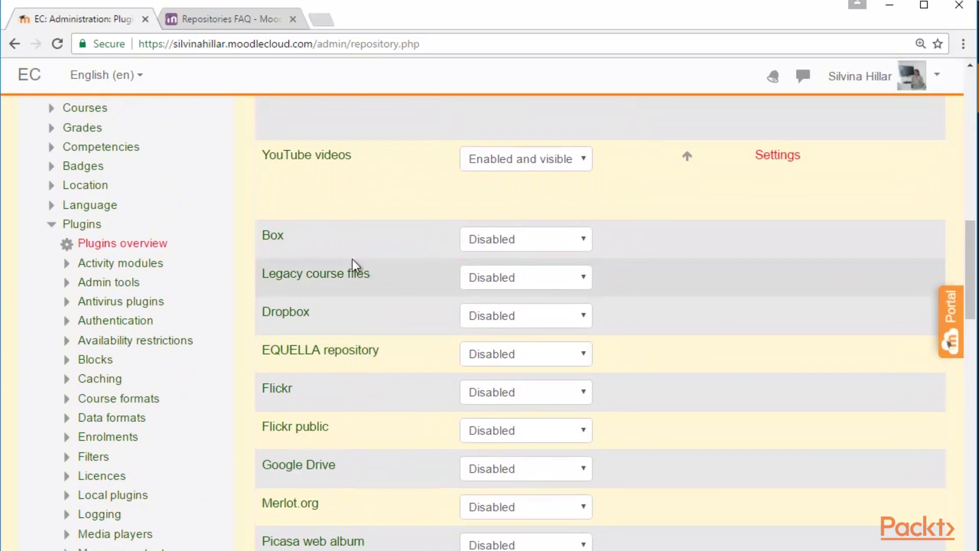
scroll(334, 254, "down", 2)
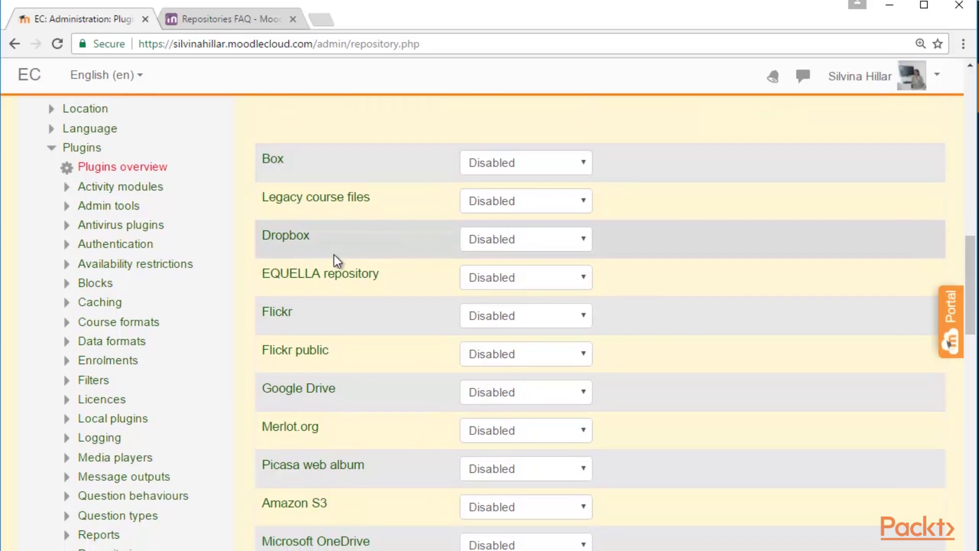
scroll(322, 319, "down", 2)
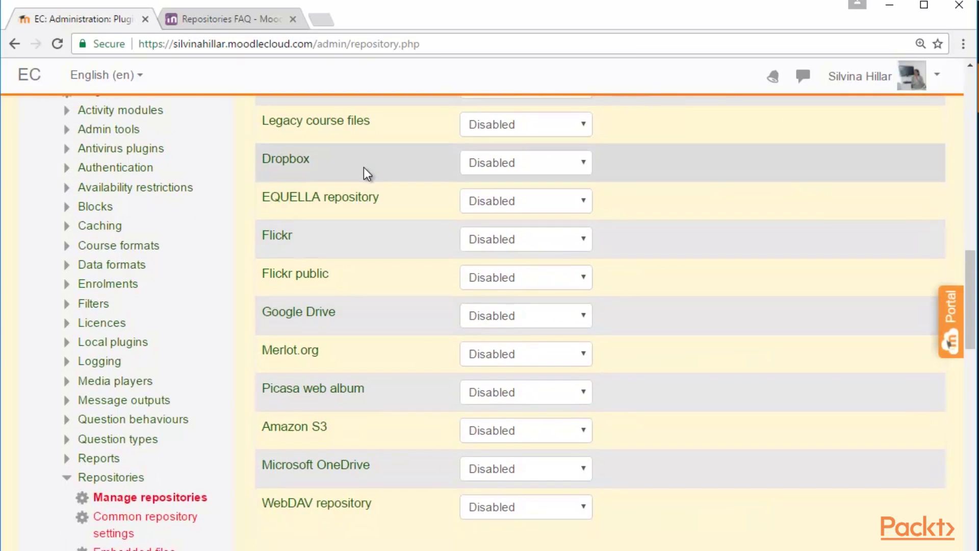
scroll(354, 239, "up", 2)
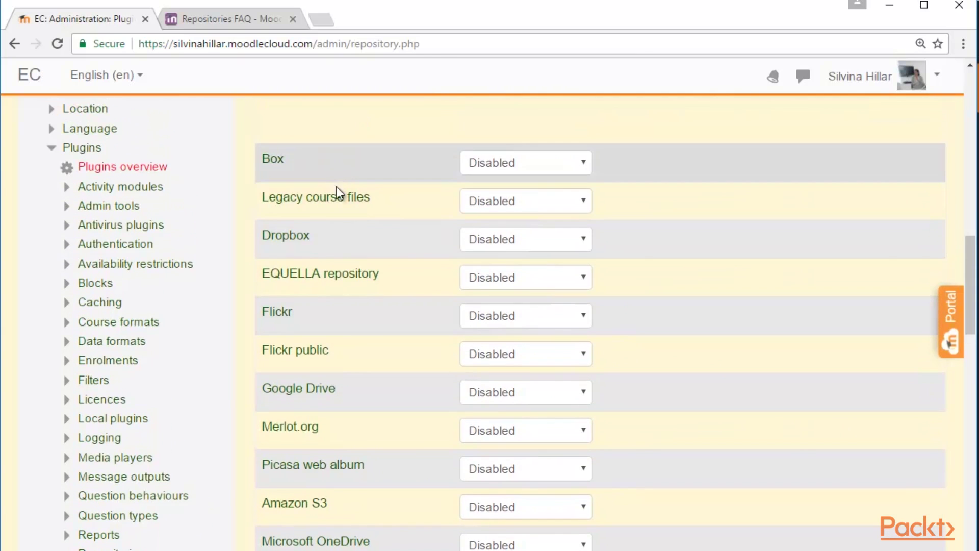
scroll(338, 302, "down", 2)
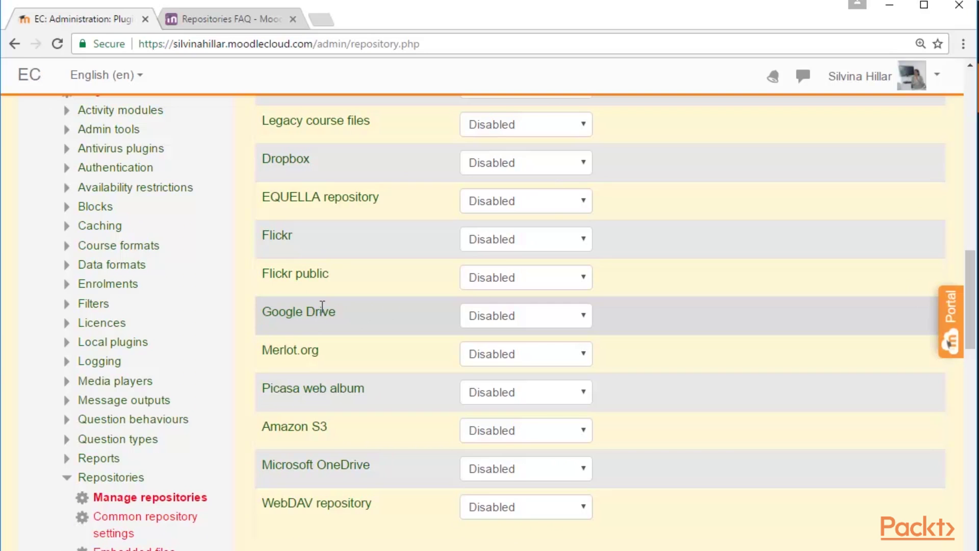
- Set Google Drive's Active? option to 'Enabled and visible' to bring up its configure form
left_click(585, 324)
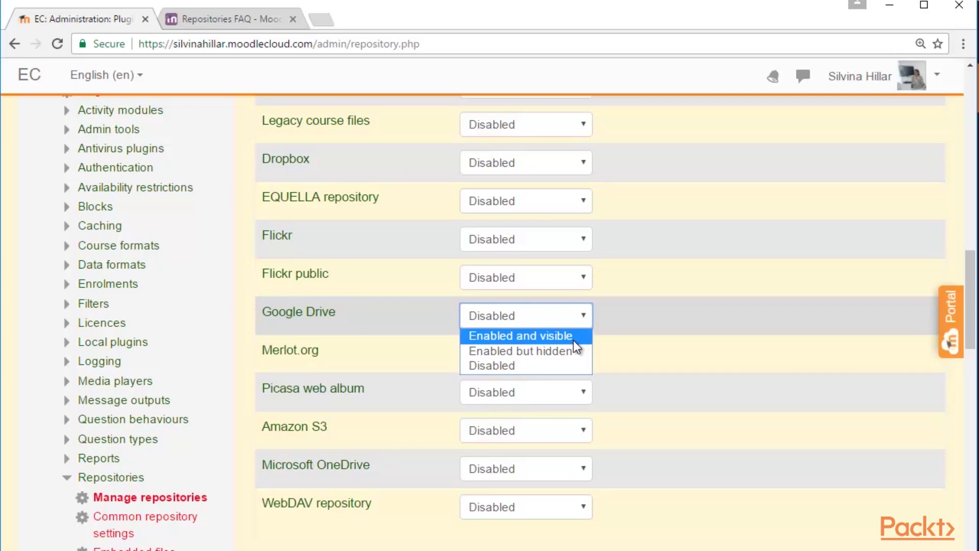
left_click(573, 341)
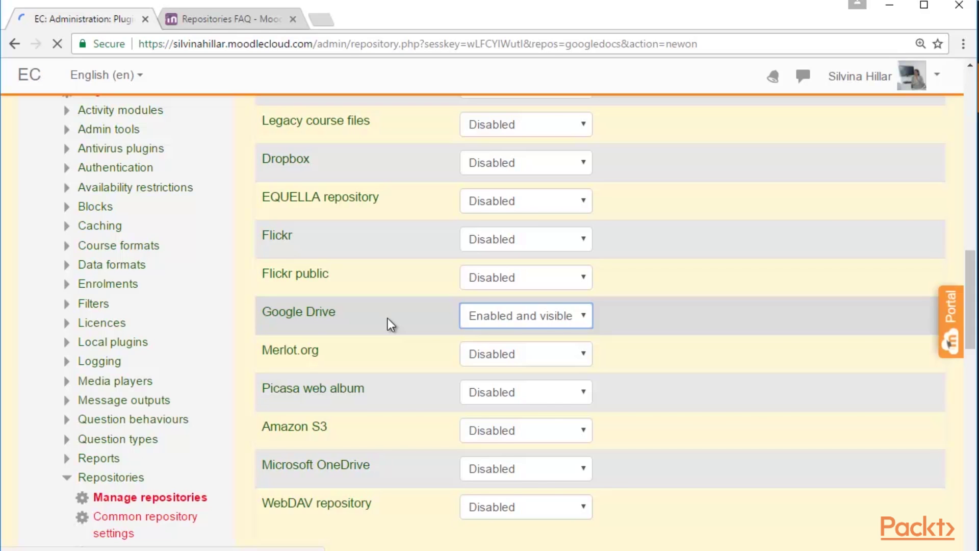
scroll(420, 302, "down", 5)
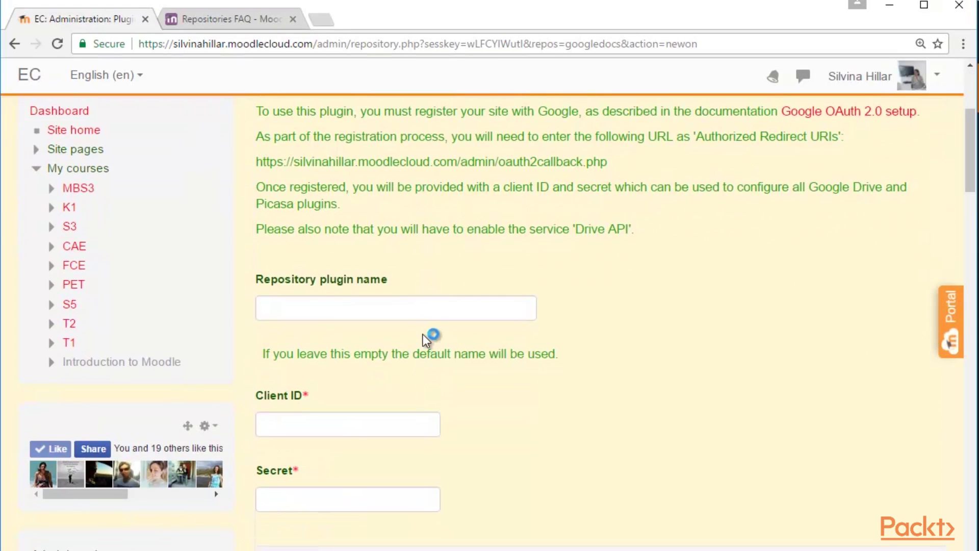
scroll(422, 329, "up", 3)
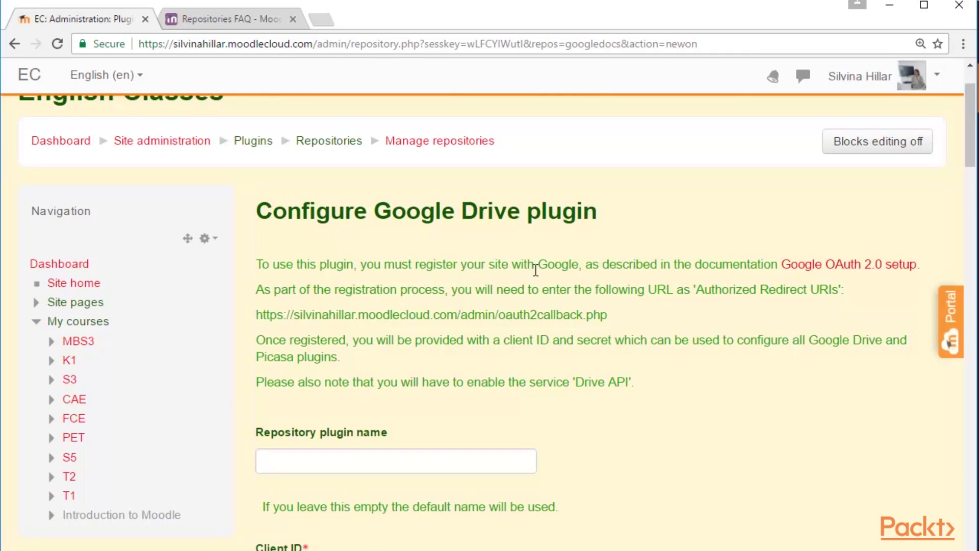
- Open the Google OAuth 2.0 setup documentation in a new tab
right_click(814, 272)
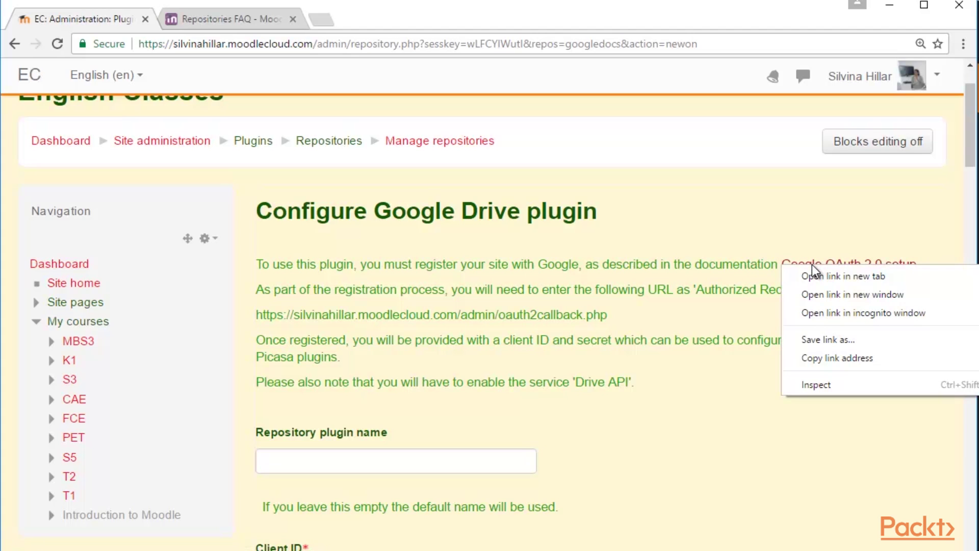
left_click(811, 276)
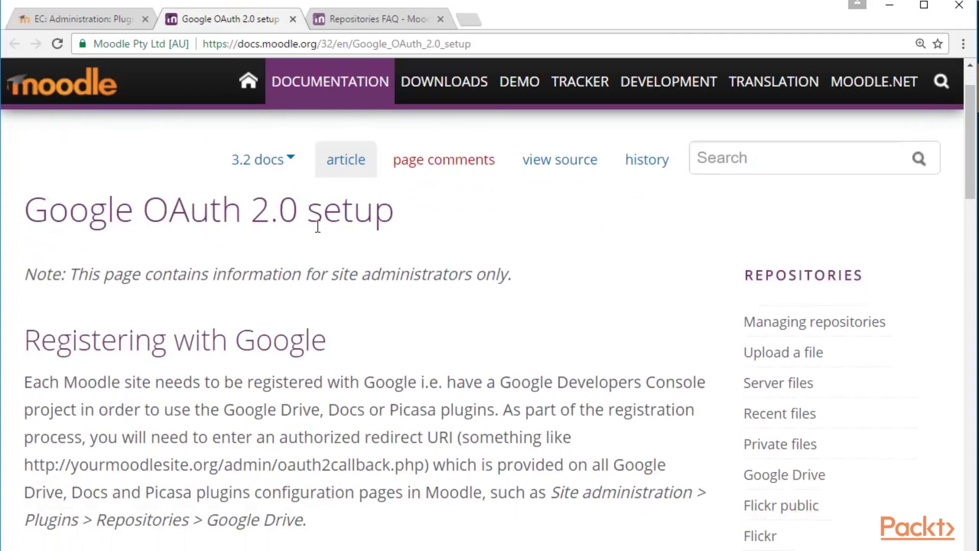
- Open the Google Developers Console link from the Registering with Google steps in a new tab
scroll(318, 219, "down", 2)
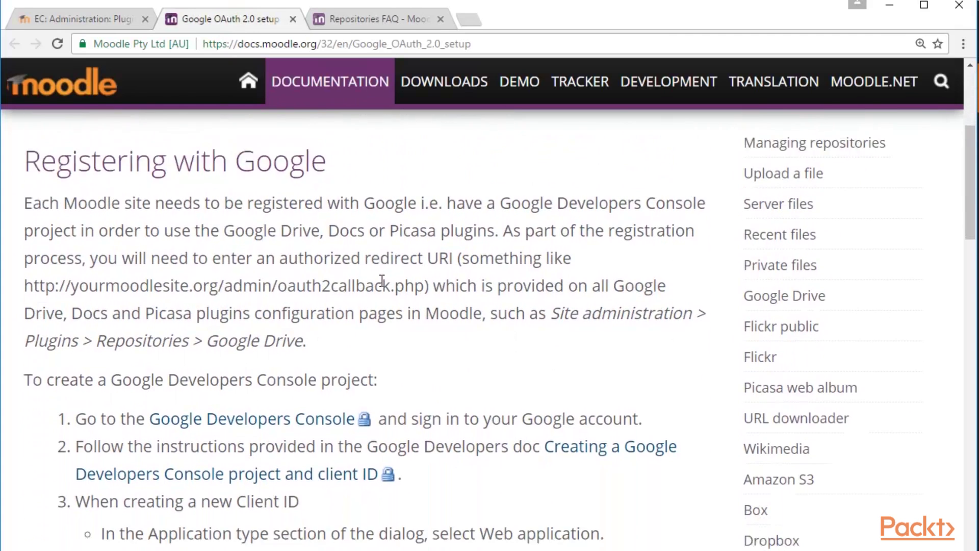
scroll(380, 275, "up", 3)
scroll(380, 273, "down", 2)
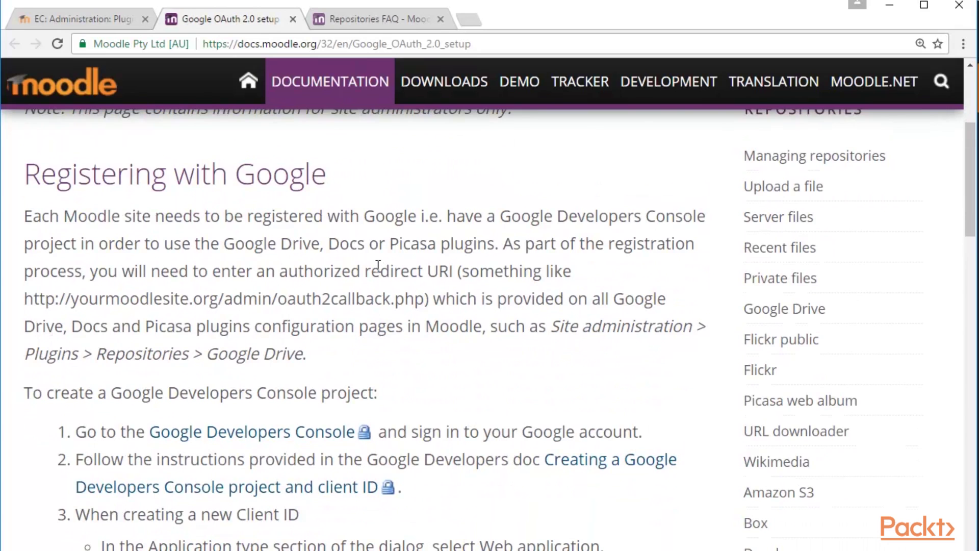
scroll(380, 270, "down", 2)
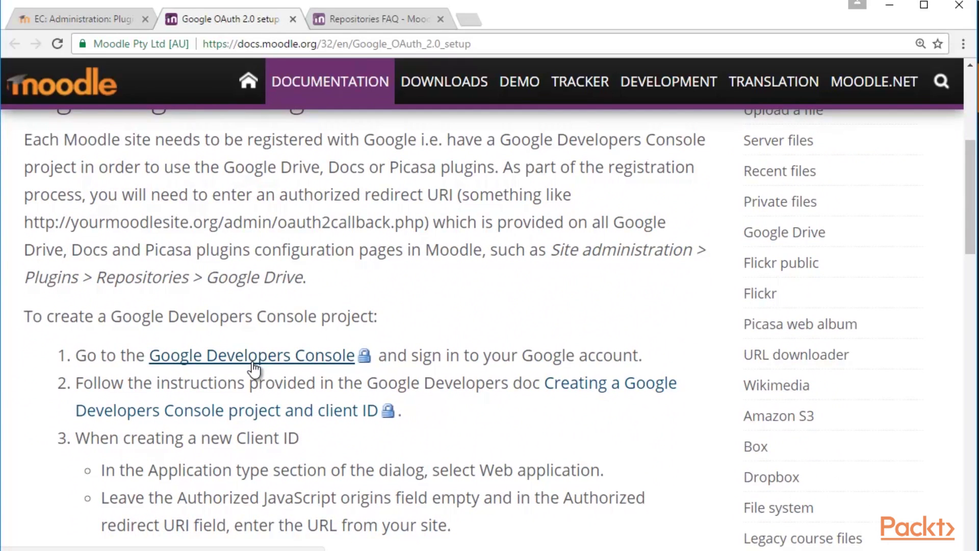
right_click(253, 363)
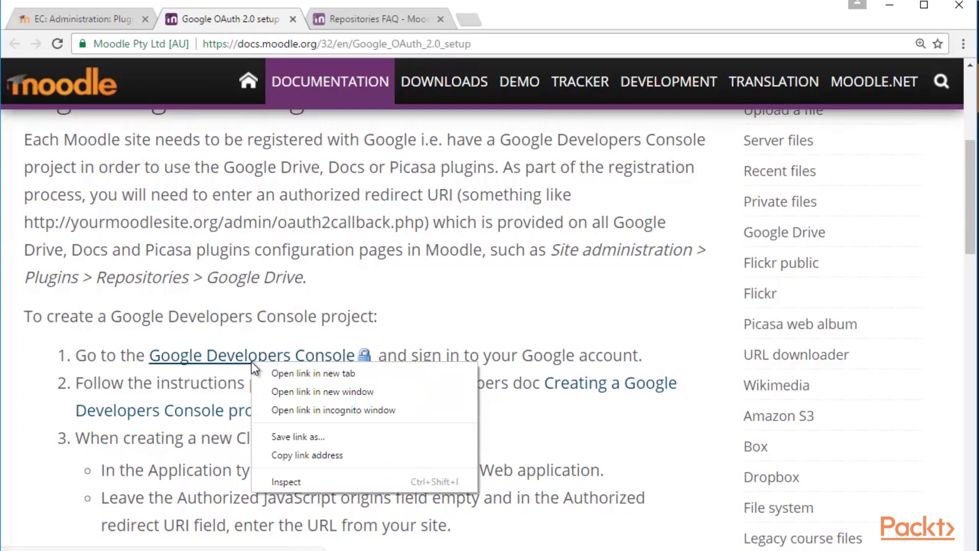
left_click(274, 377)
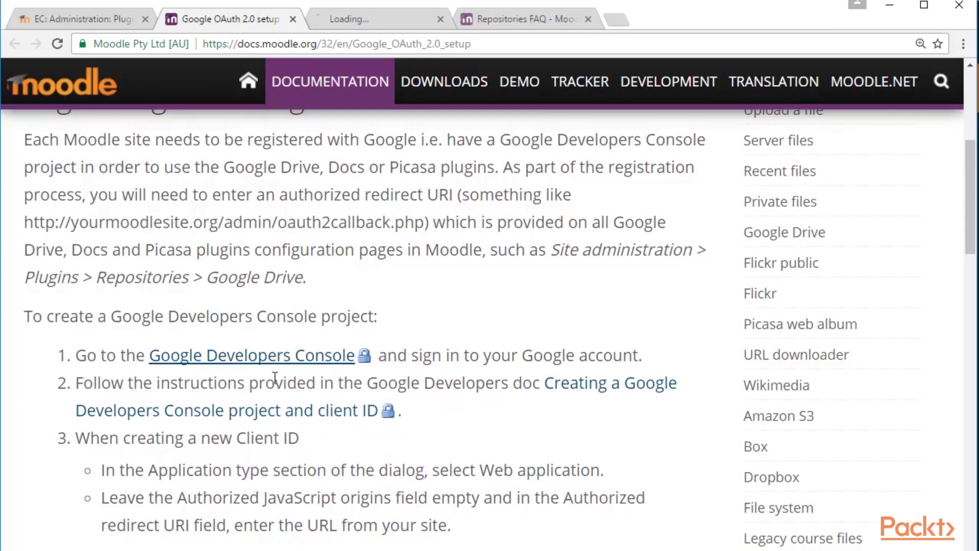
- Go to the console tab and view Credentials for the Respositories project
left_click(377, 18)
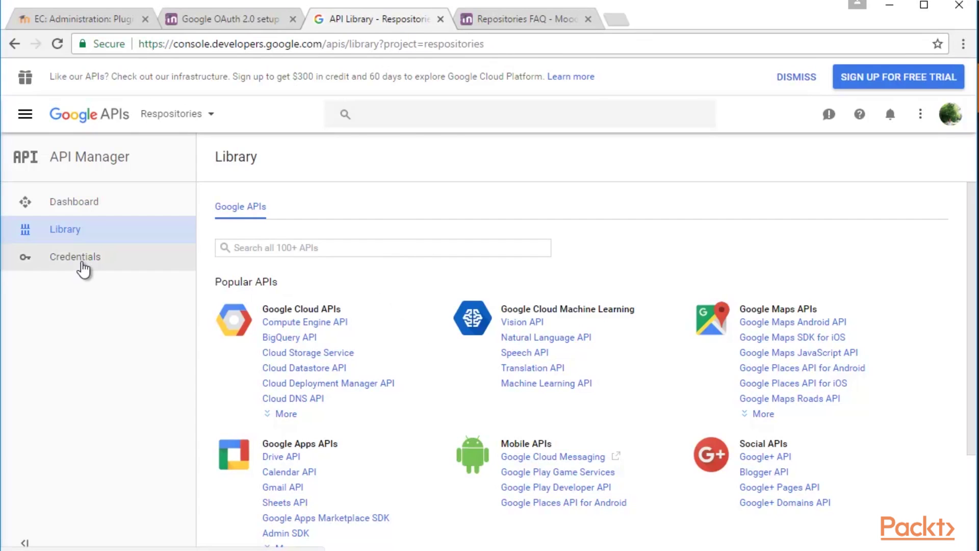
left_click(81, 264)
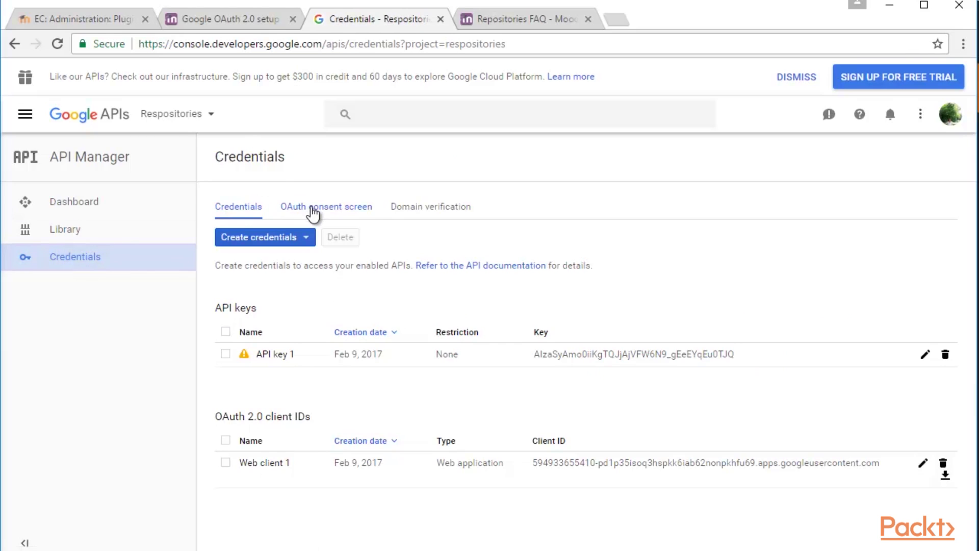
- Set the OAuth consent screen product name to 'Repositories' and save it
left_click(313, 213)
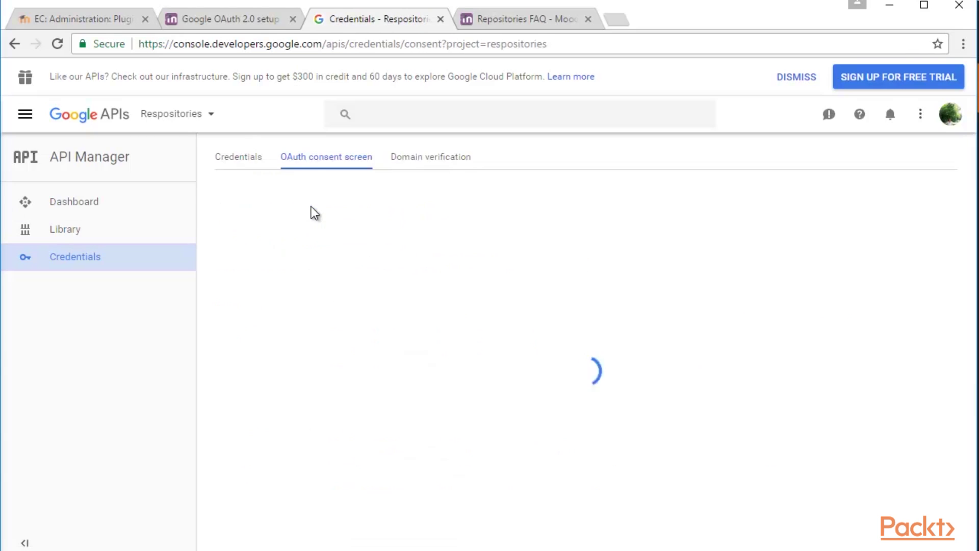
left_click(300, 302)
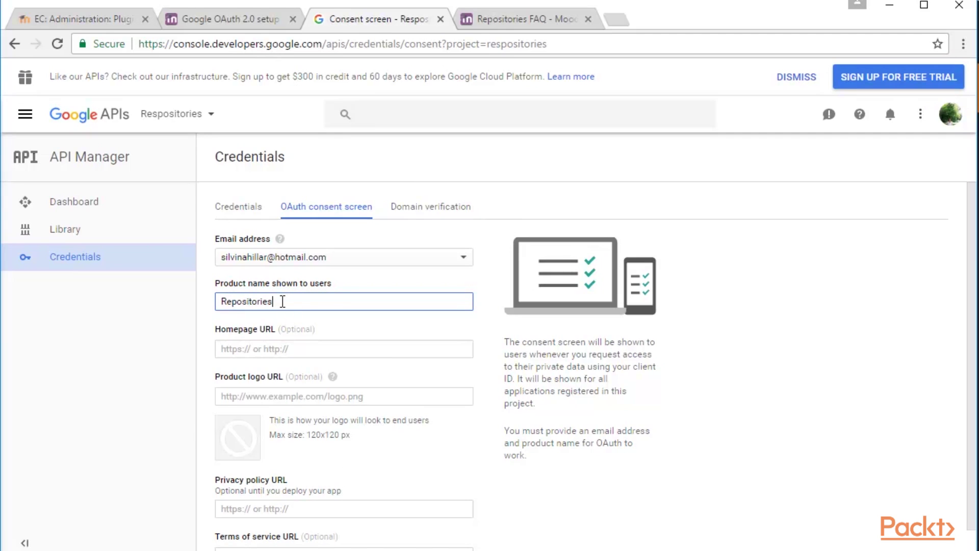
scroll(298, 306, "down", 1)
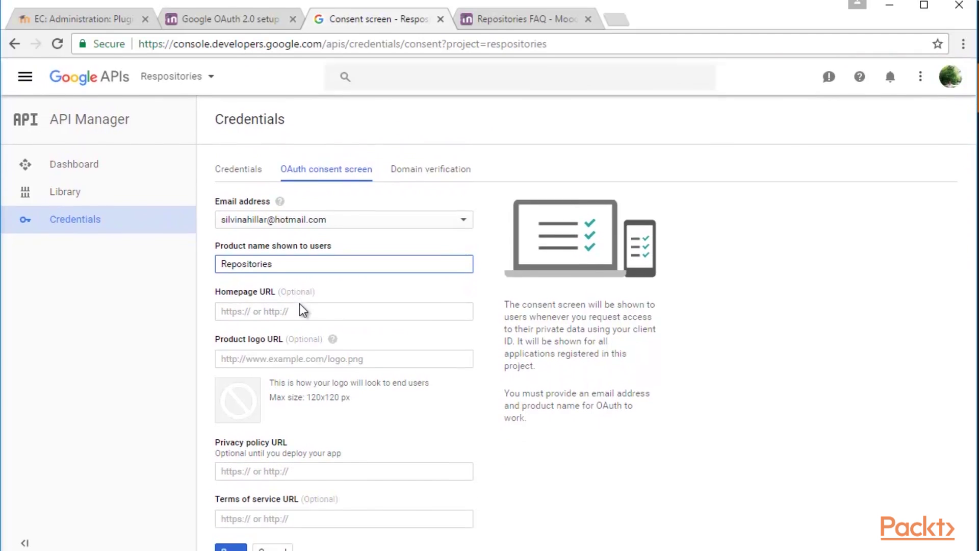
scroll(301, 357, "down", 1)
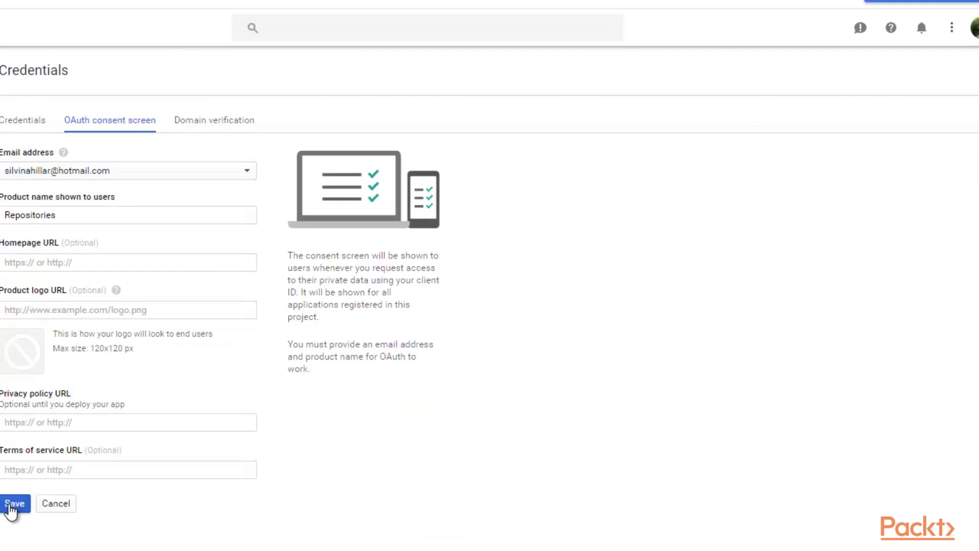
left_click(12, 505)
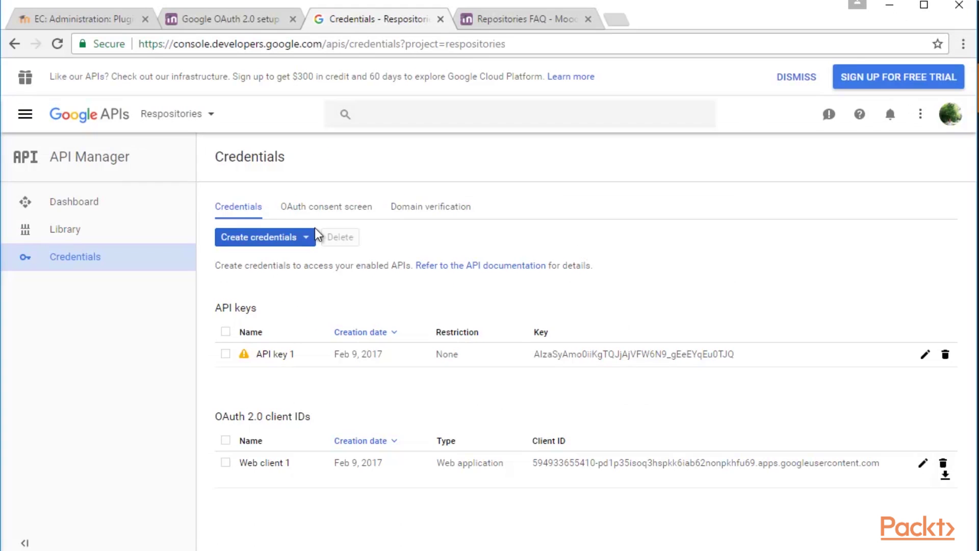
- Create a Web application OAuth client ID, producing 'Web client 2'
left_click(310, 239)
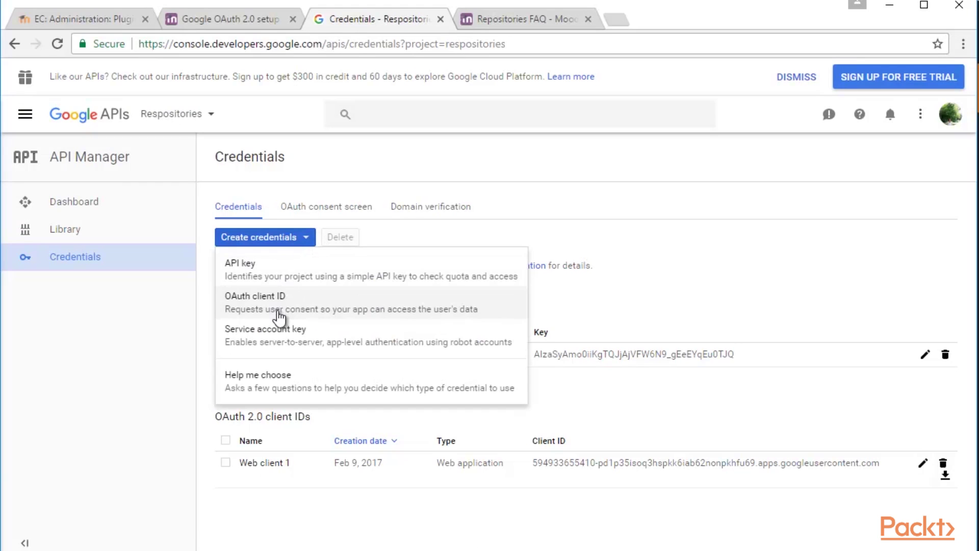
left_click(279, 316)
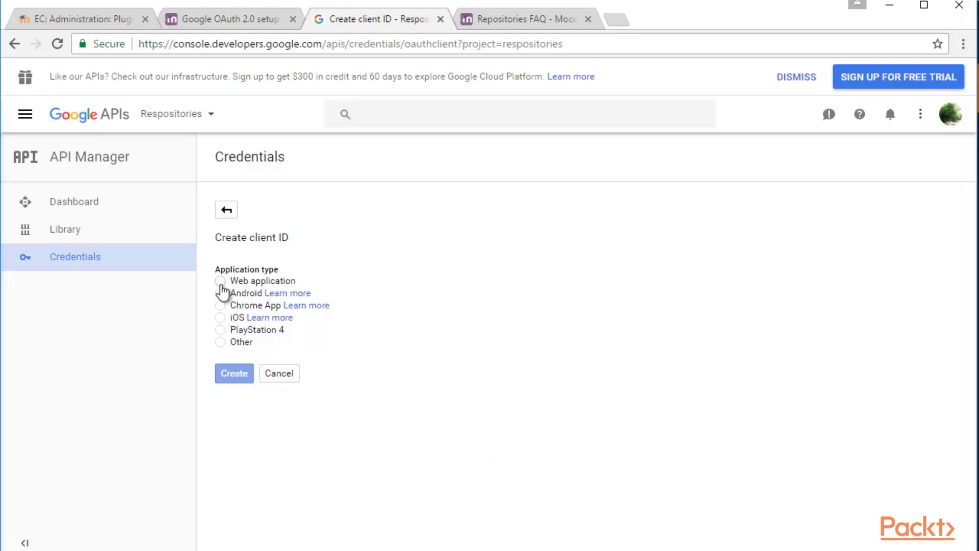
left_click(221, 284)
scroll(376, 354, "down", 1)
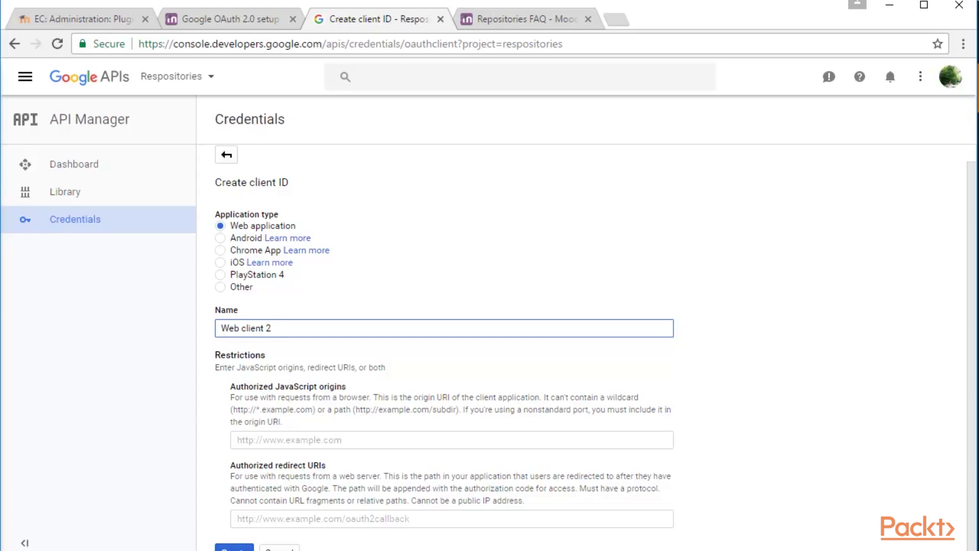
left_click(234, 548)
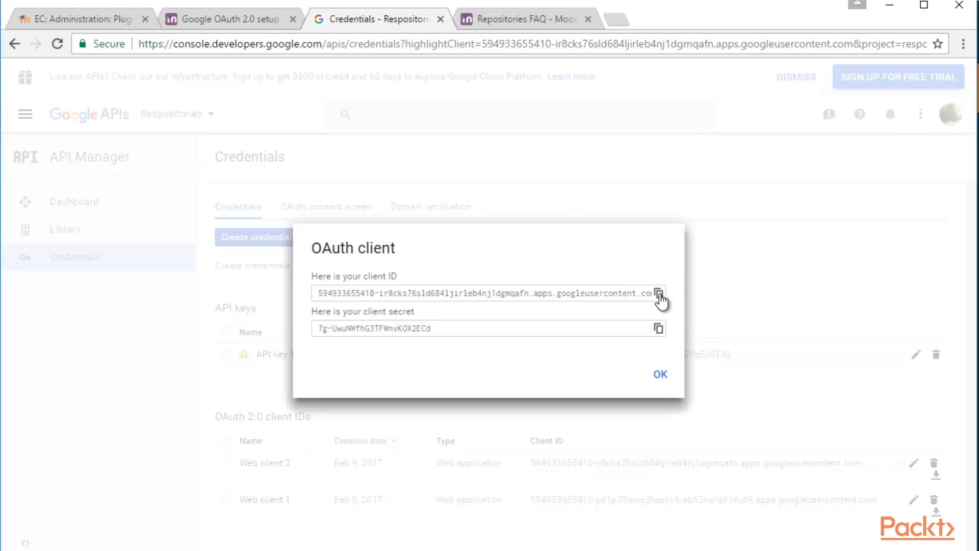
- Copy the new client ID and paste it into the Google Drive plugin's Client ID field
left_click(659, 294)
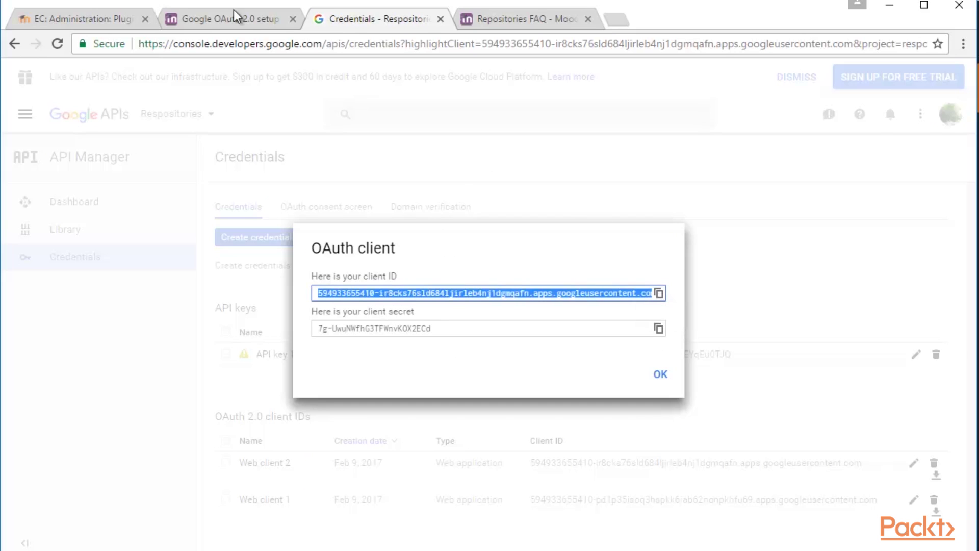
left_click(83, 19)
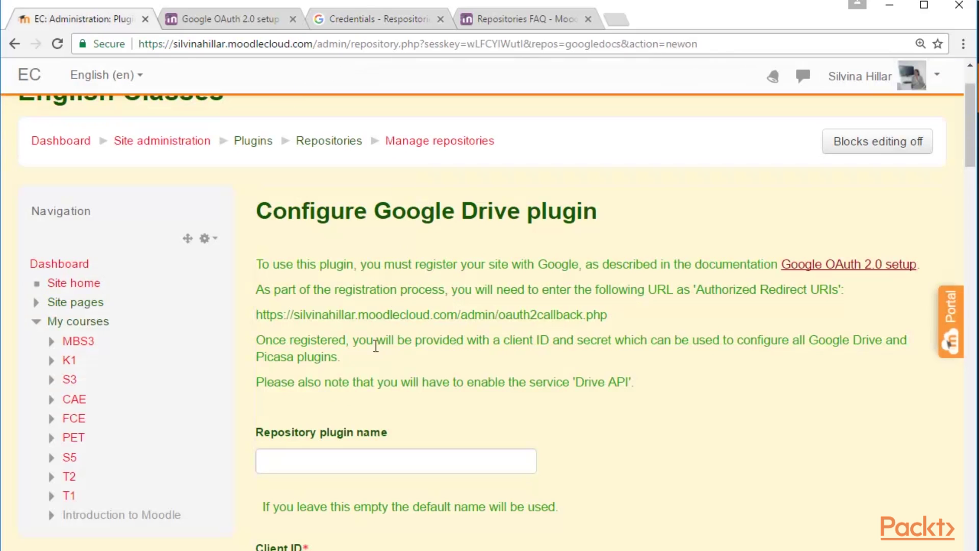
scroll(337, 362, "down", 4)
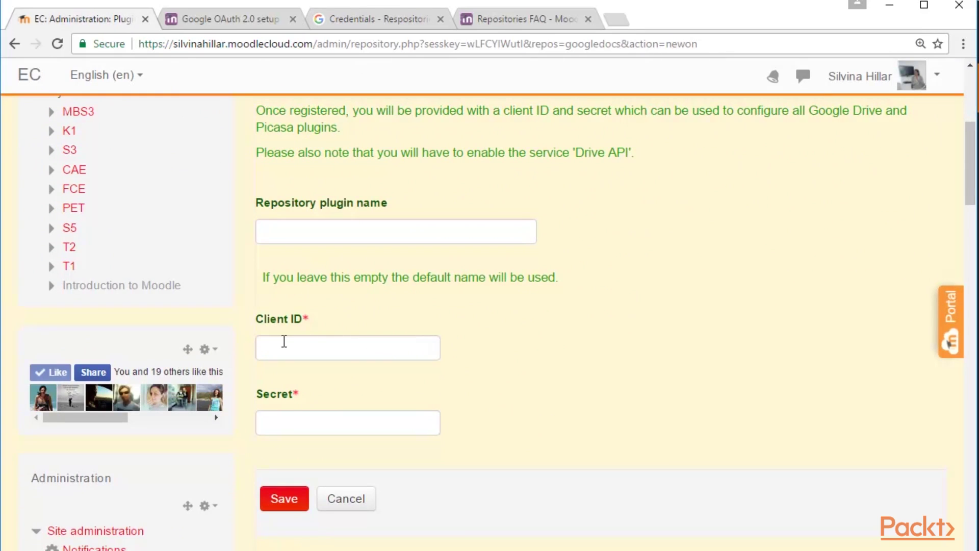
right_click(280, 343)
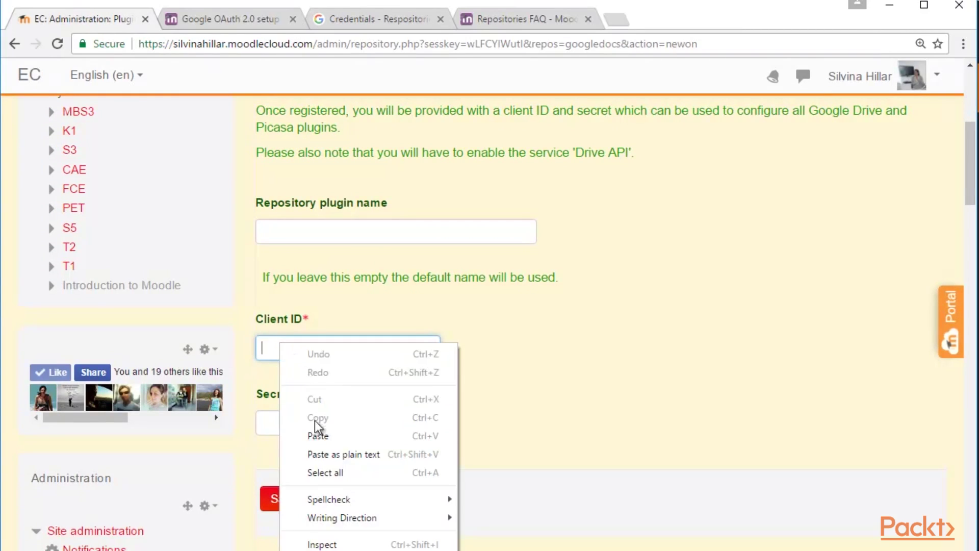
left_click(317, 437)
scroll(260, 234, "up", 4)
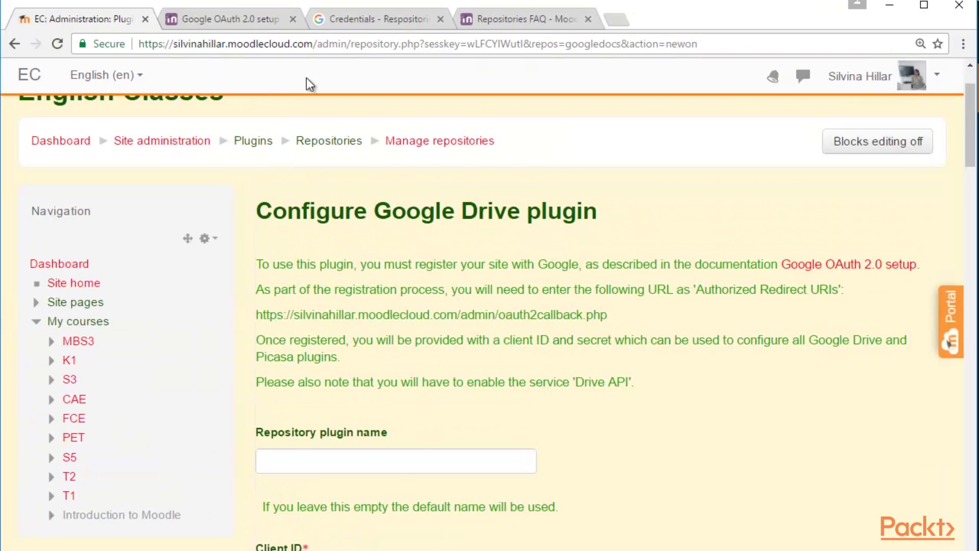
- Copy the client secret into the Secret field and save the Google Drive settings
left_click(359, 17)
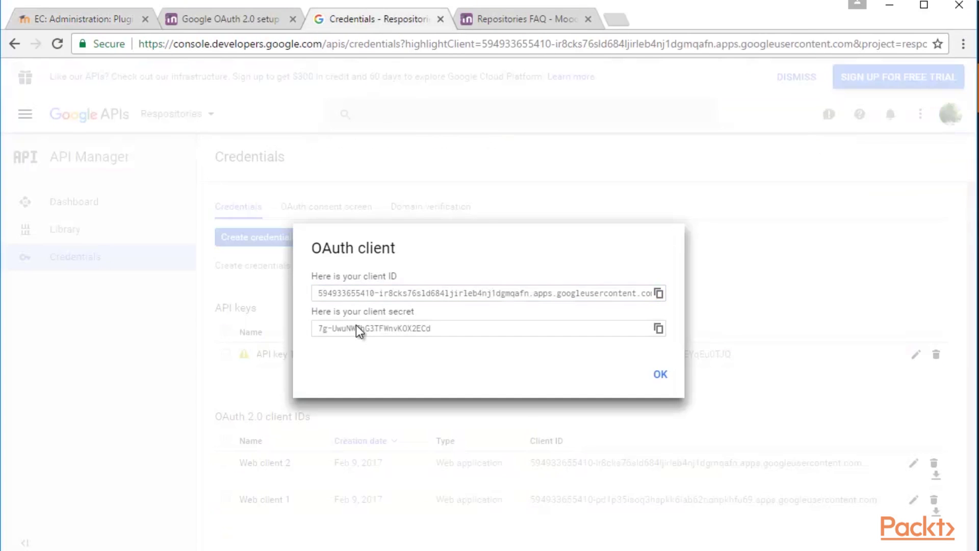
triple_click(378, 326)
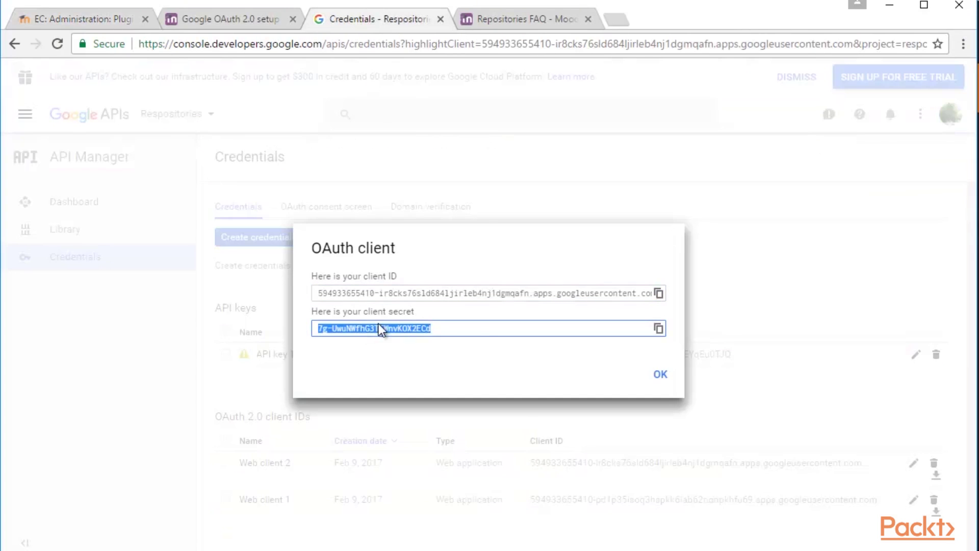
left_click(659, 329)
left_click(106, 20)
scroll(336, 275, "down", 3)
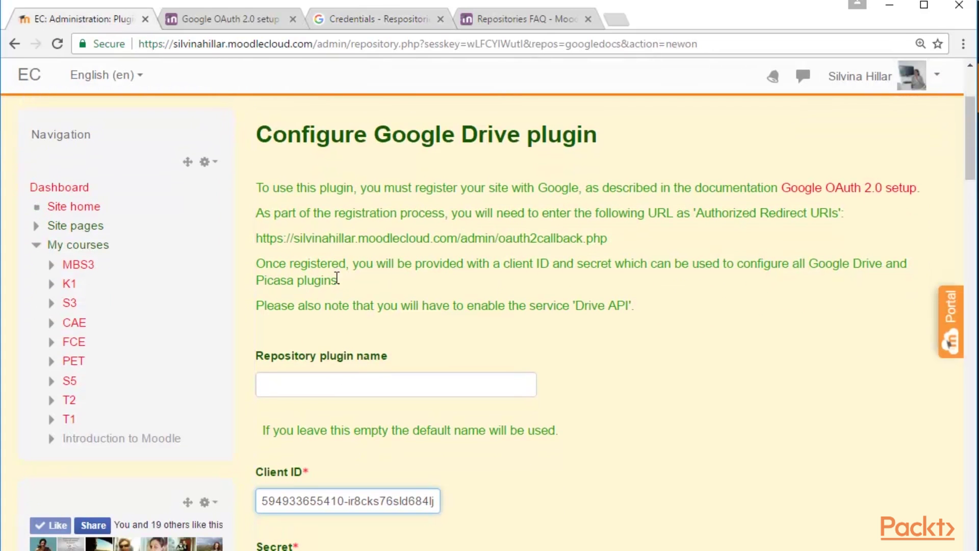
left_click(280, 497)
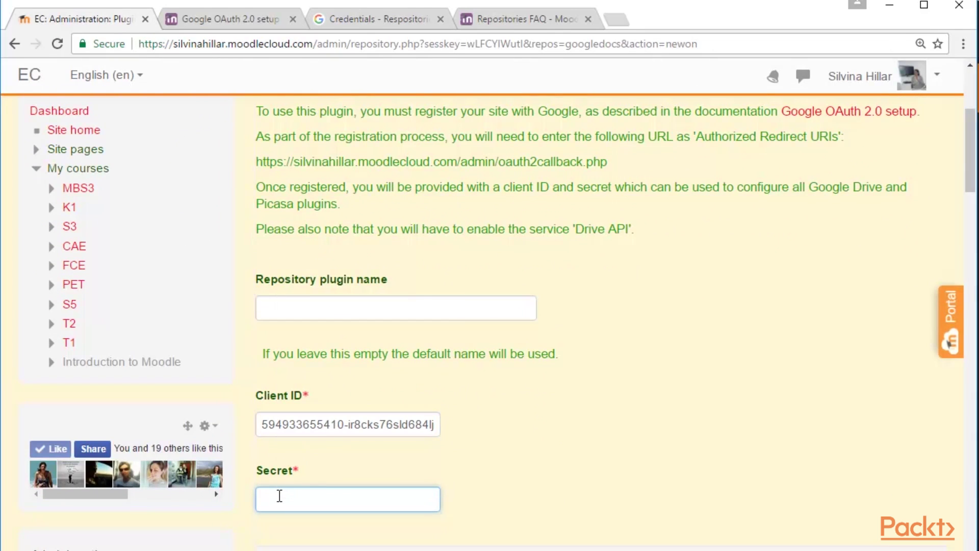
right_click(280, 497)
left_click(350, 379)
scroll(437, 357, "down", 1)
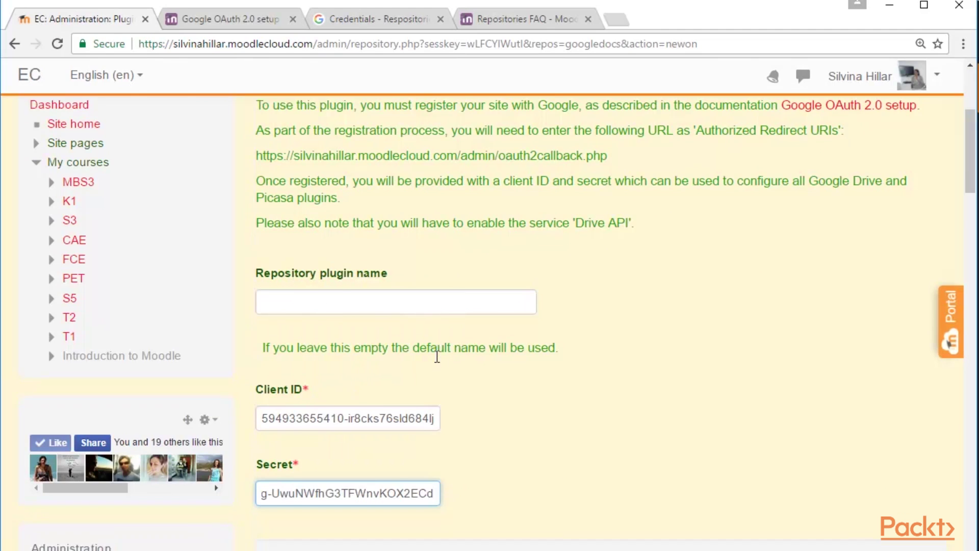
scroll(436, 357, "down", 3)
left_click(282, 422)
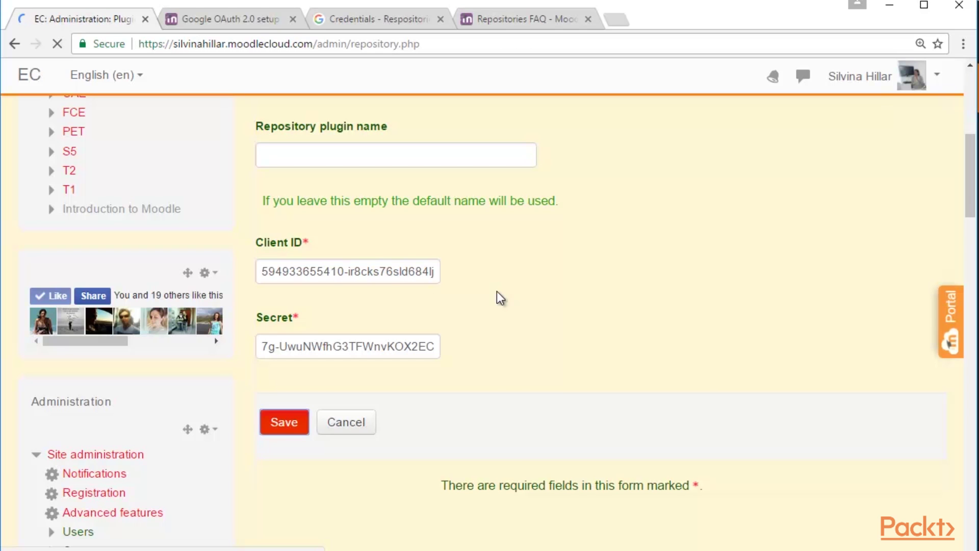
- Scroll Manage repositories to confirm Google Drive now shows Enabled and visible
scroll(581, 349, "down", 5)
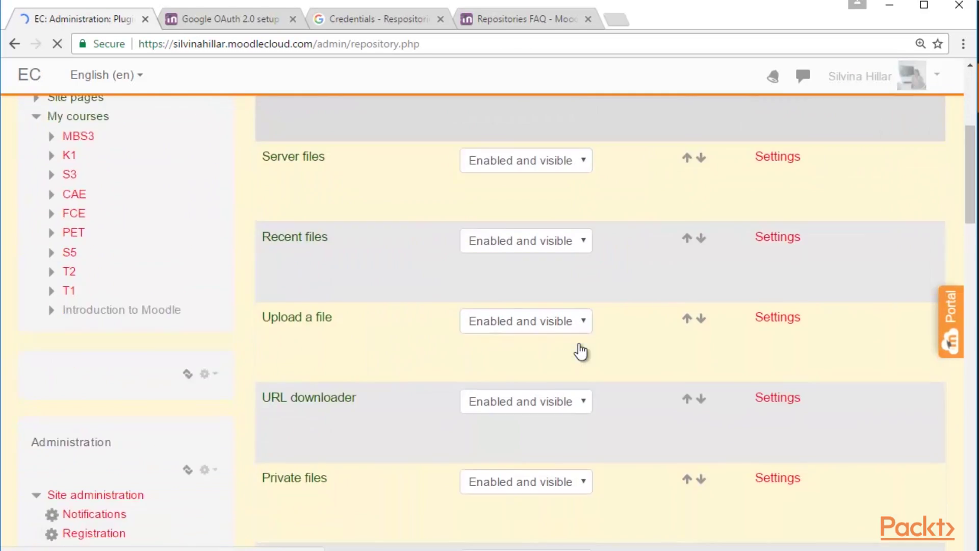
scroll(579, 345, "down", 8)
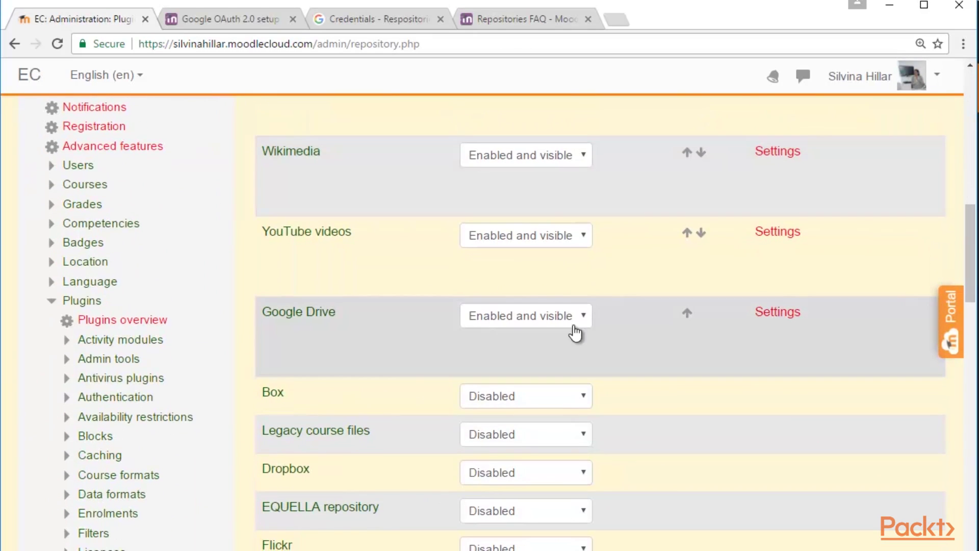